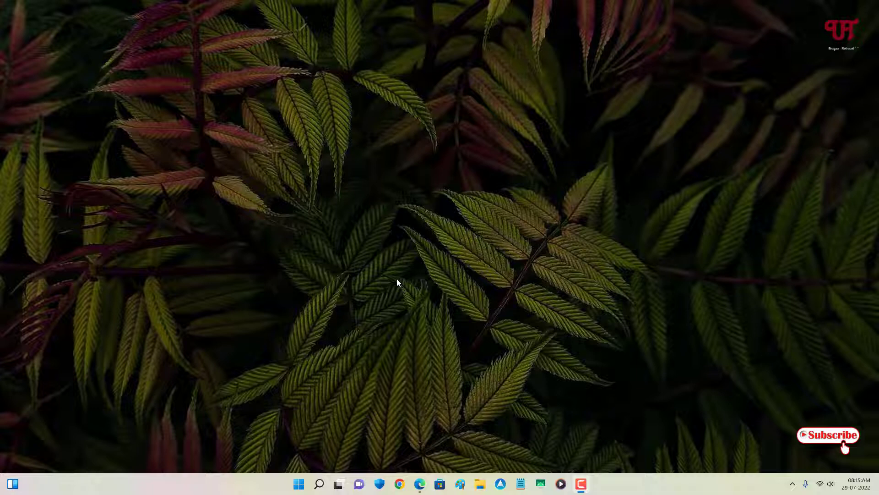
# Step: Bring up the Google search results for QuickTextPaste in Edge
pyautogui.click(420, 484)
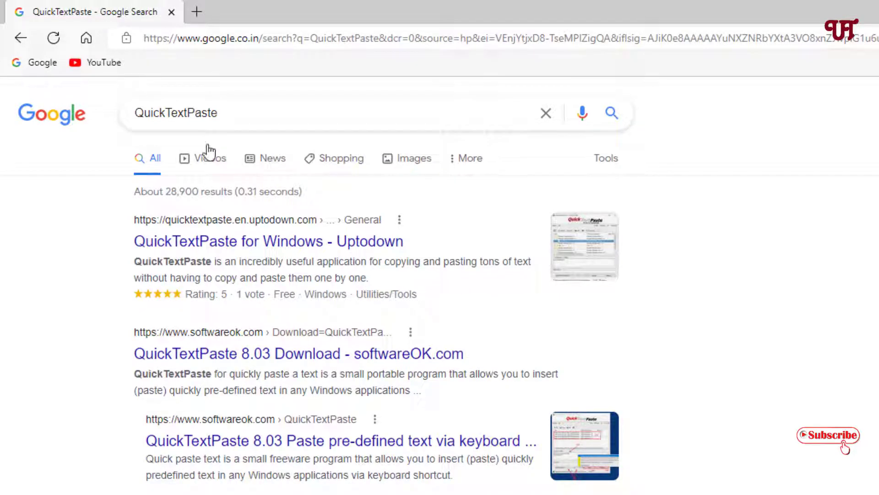
# Step: Download QuickTextPaste_Portable.zip from softwareOK.com, show it in the Downloads folder, and close Edge
pyautogui.click(198, 364)
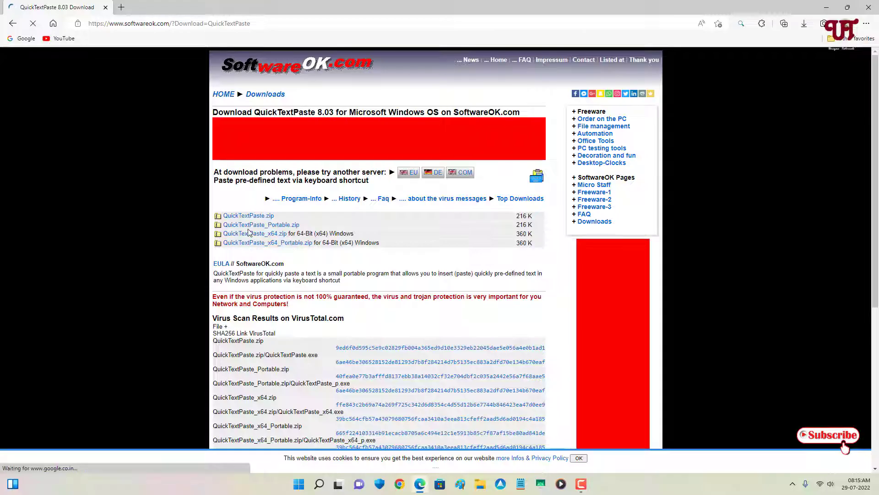
pyautogui.click(274, 227)
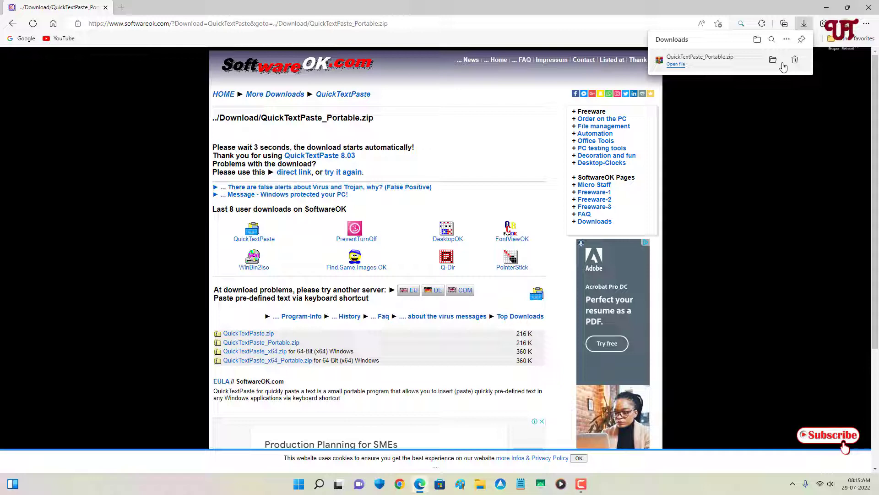
pyautogui.click(773, 61)
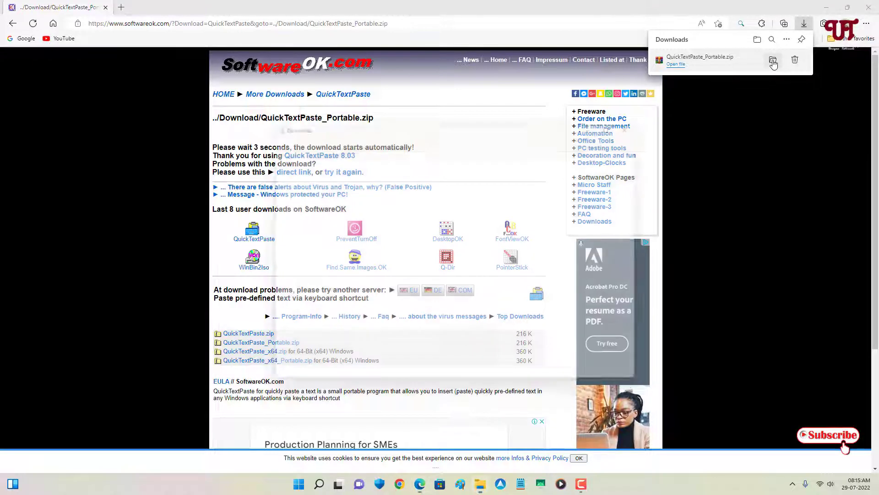
pyautogui.click(870, 6)
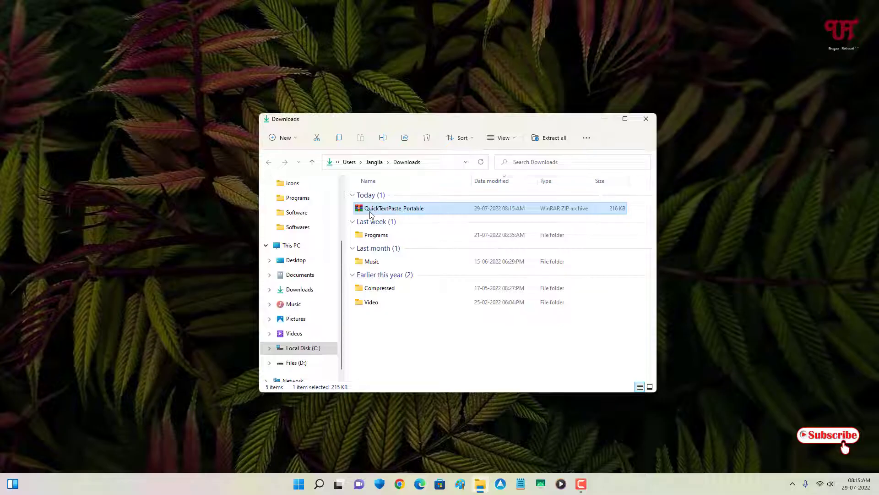
# Step: Extract QuickTextPaste_Portable.zip with WinRAR to its default folder, then open it and select QuickTextPaste_p
pyautogui.doubleClick(371, 211)
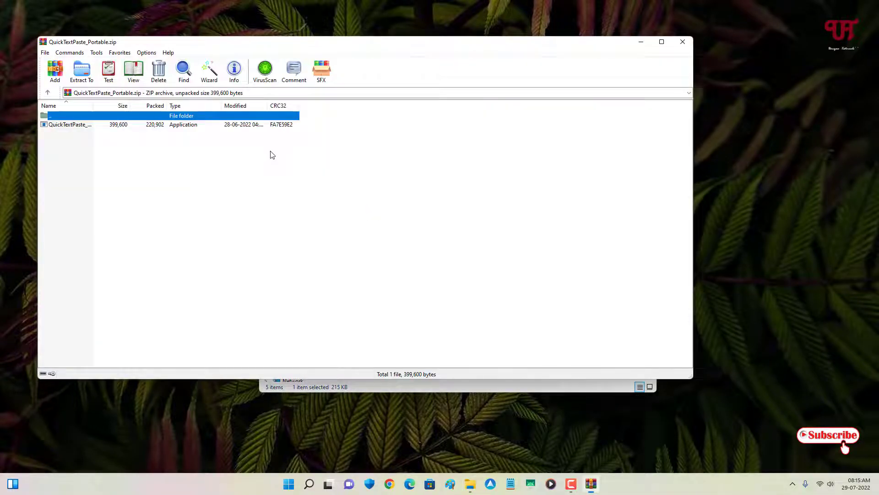
pyautogui.click(74, 80)
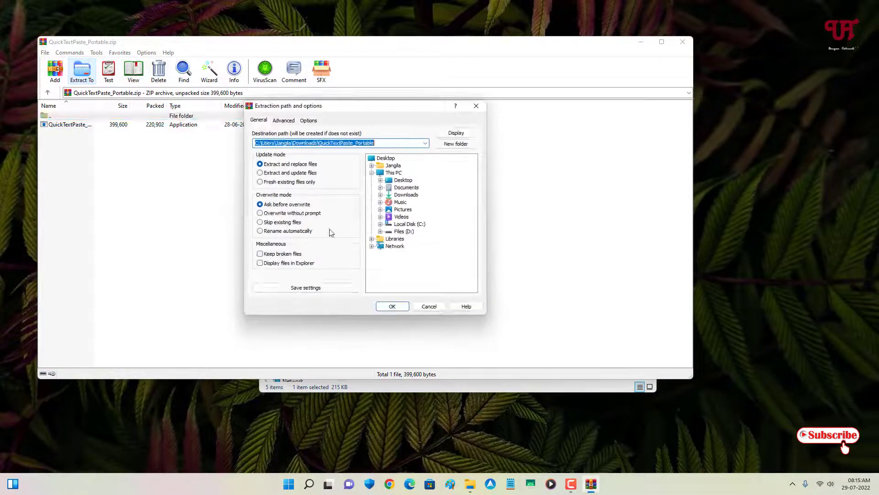
pyautogui.click(396, 305)
pyautogui.click(685, 42)
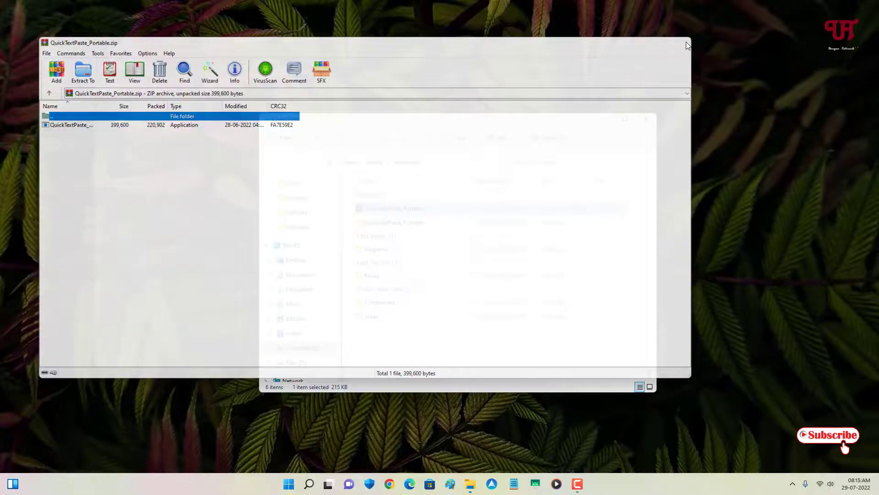
pyautogui.doubleClick(380, 223)
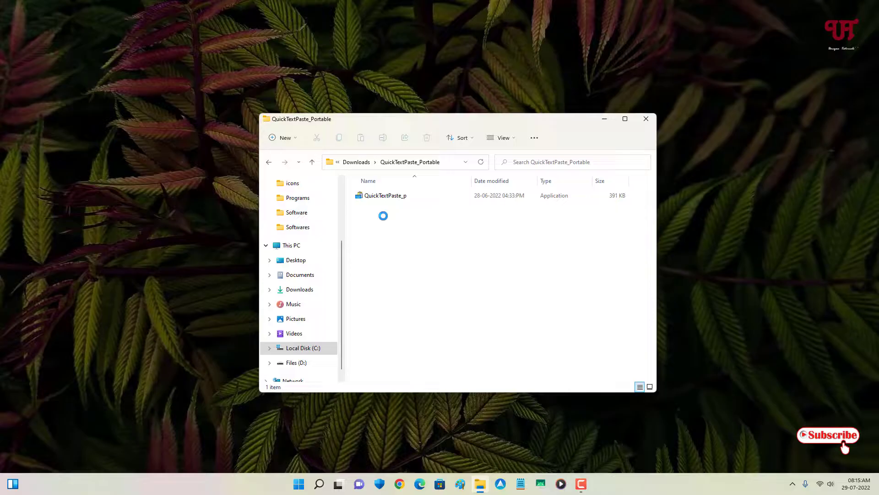
pyautogui.click(380, 200)
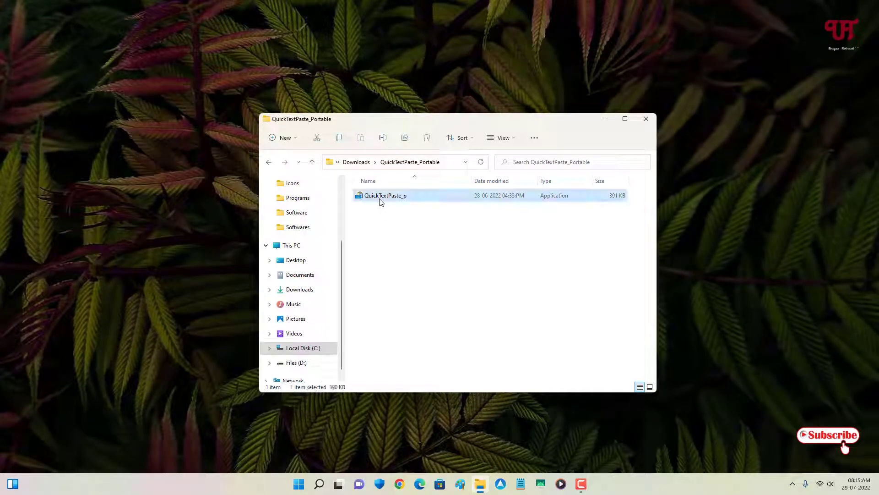
# Step: Launch QuickTextPaste_p, minimize Explorer, and scroll through the default shortcut entries
pyautogui.doubleClick(380, 200)
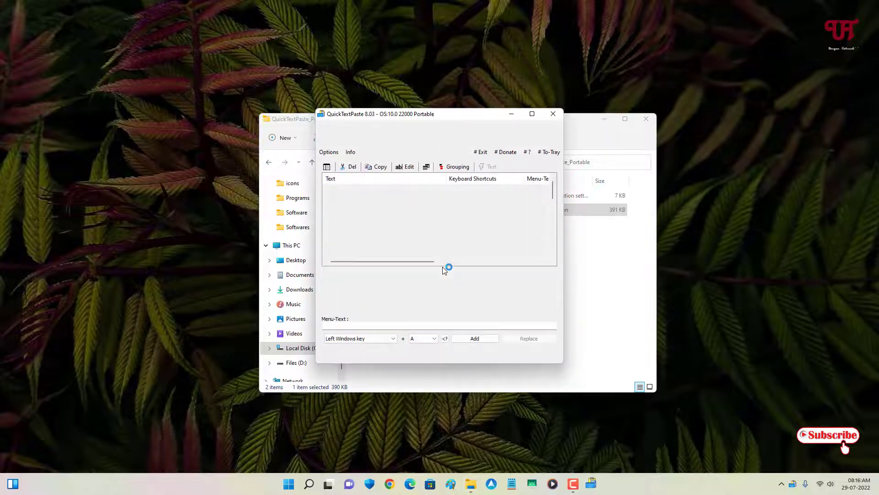
pyautogui.click(608, 119)
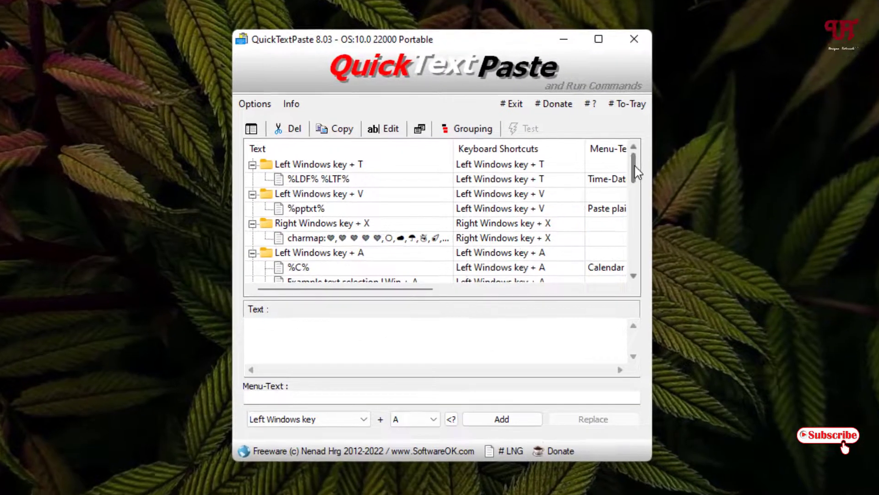
pyautogui.moveTo(633, 170)
pyautogui.mouseDown()
pyautogui.moveTo(632, 259)
pyautogui.moveTo(642, 164)
pyautogui.mouseUp()
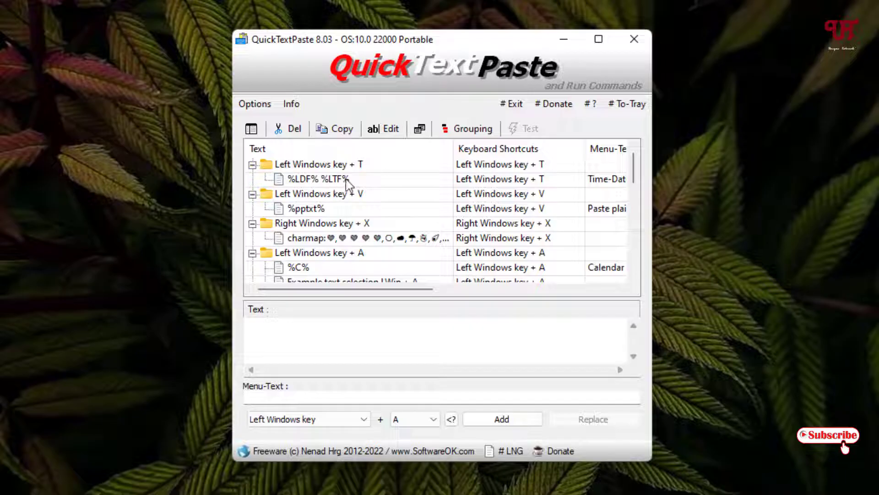
# Step: Add a new entry with the text 'make' bound to the Ctrl + T shortcut
pyautogui.click(270, 331)
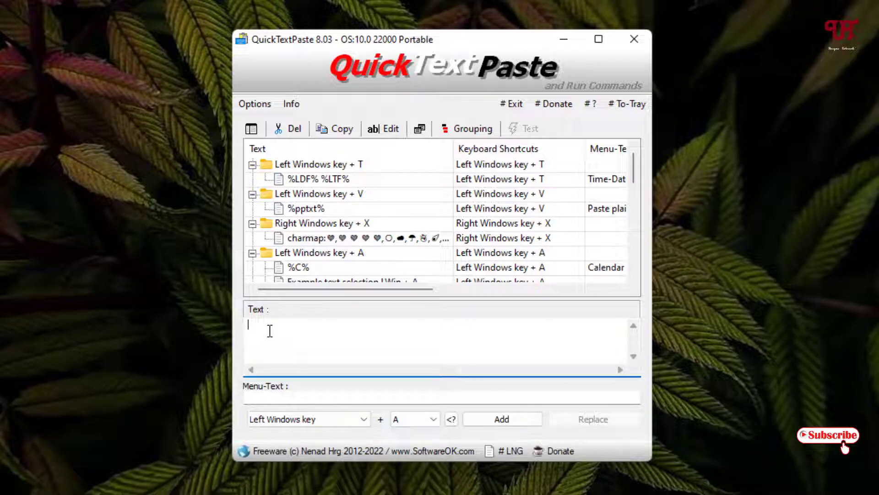
pyautogui.write('make')
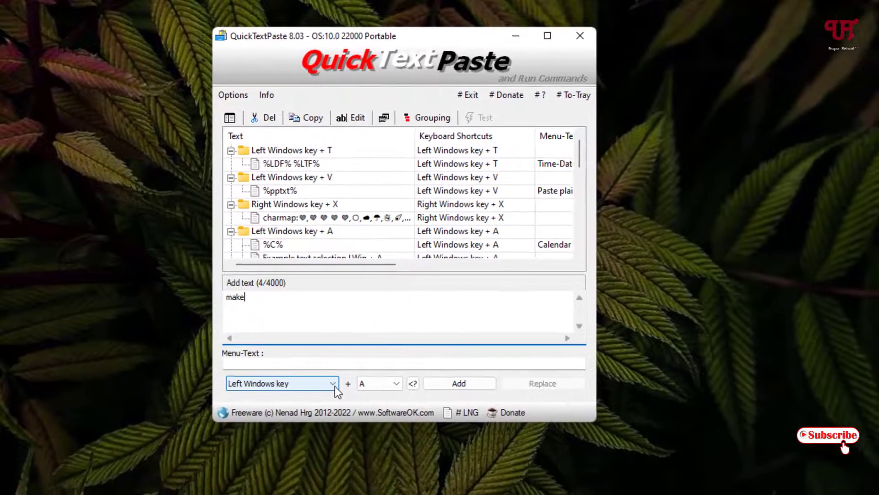
pyautogui.click(364, 419)
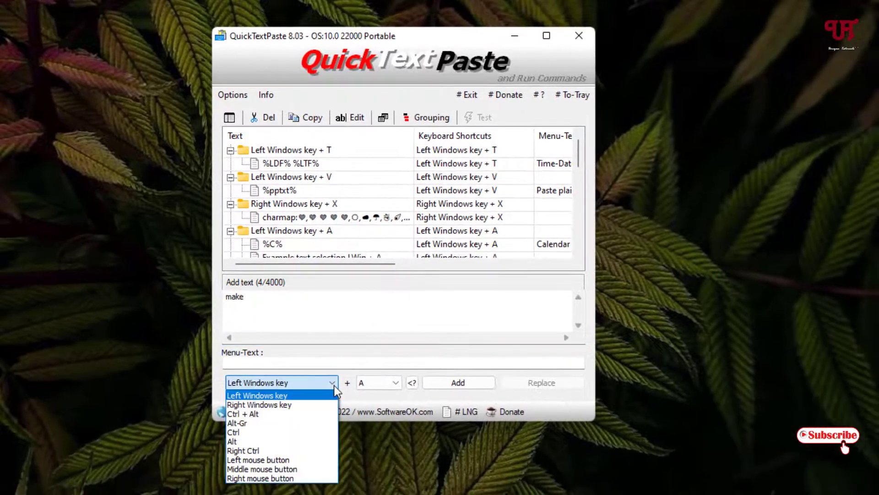
pyautogui.click(288, 432)
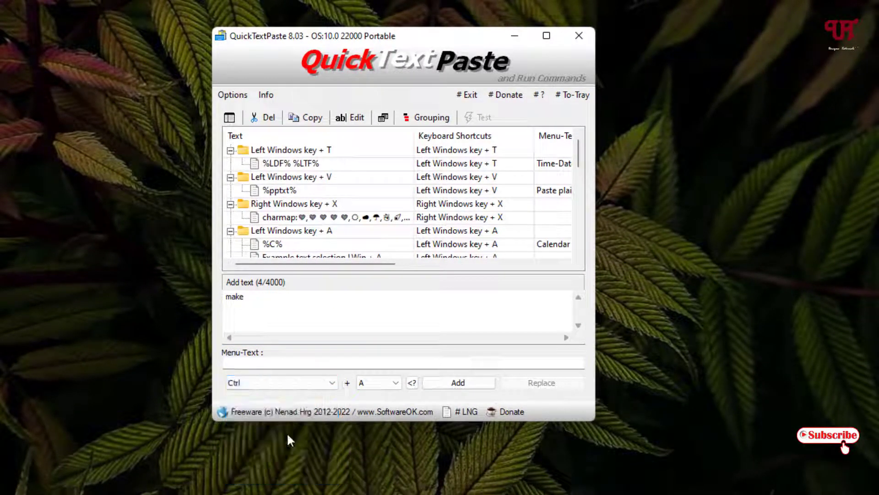
pyautogui.click(392, 387)
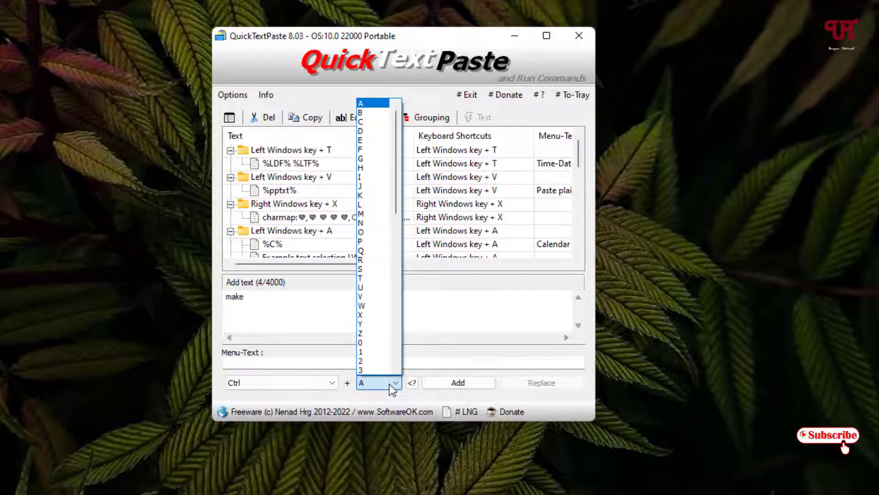
pyautogui.click(376, 281)
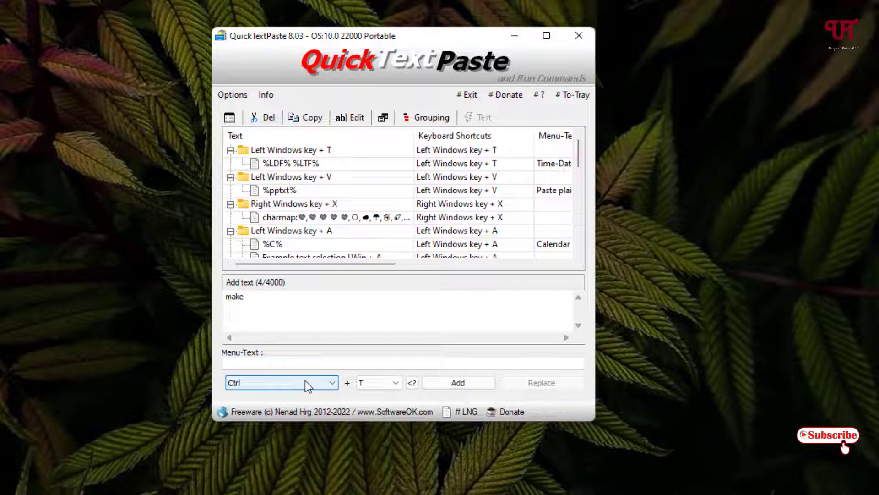
pyautogui.click(458, 384)
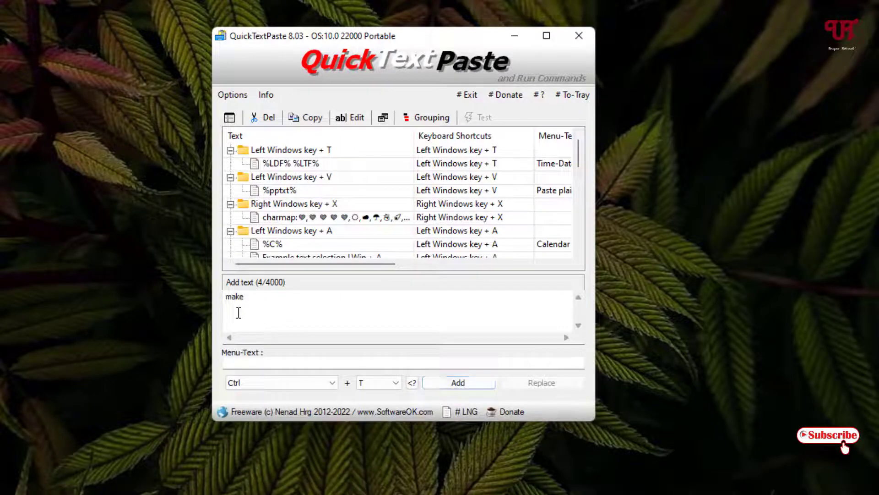
pyautogui.click(455, 383)
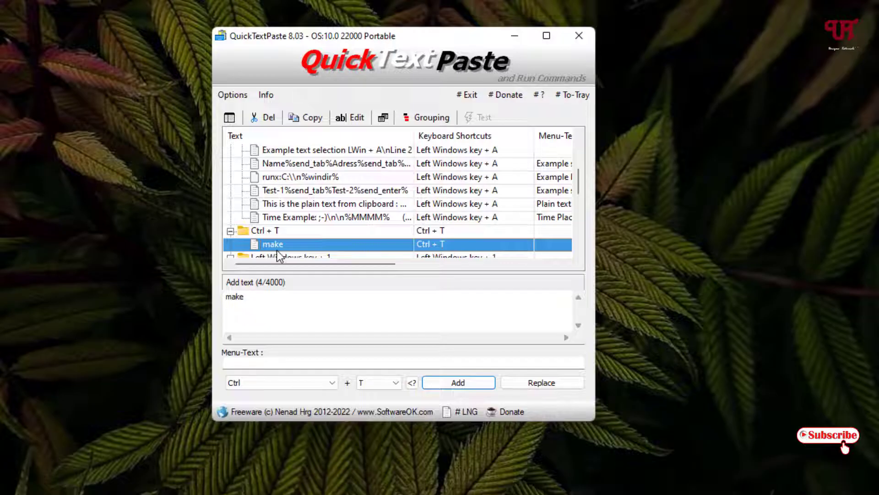
# Step: Use Ctrl+T in a new Notepad window to insert 'make', then close Notepad without saving
pyautogui.click(517, 36)
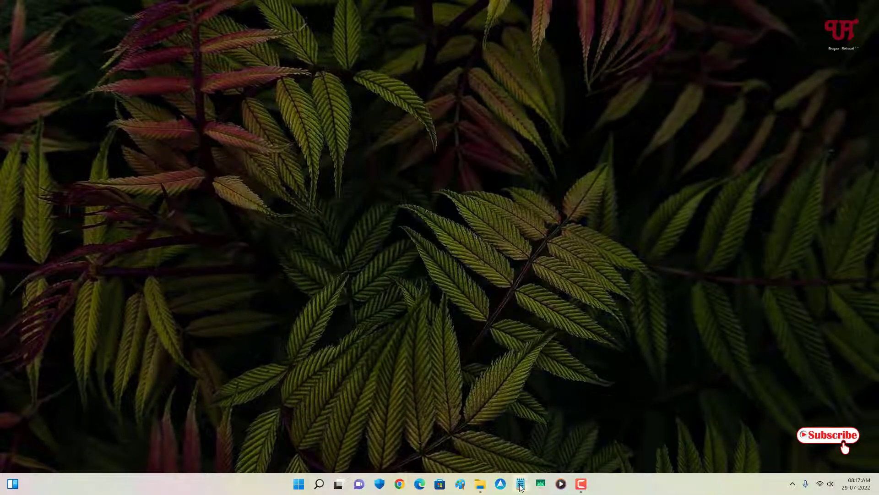
pyautogui.click(521, 483)
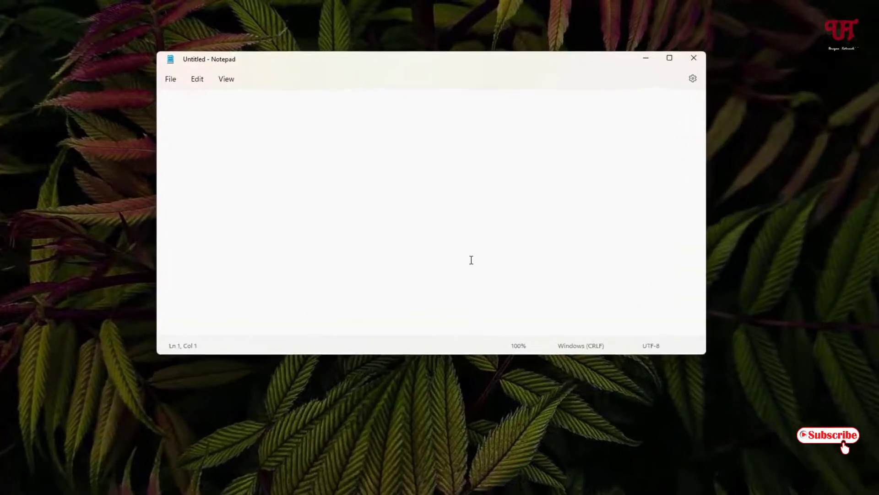
pyautogui.hotkey('ctrl', 't')
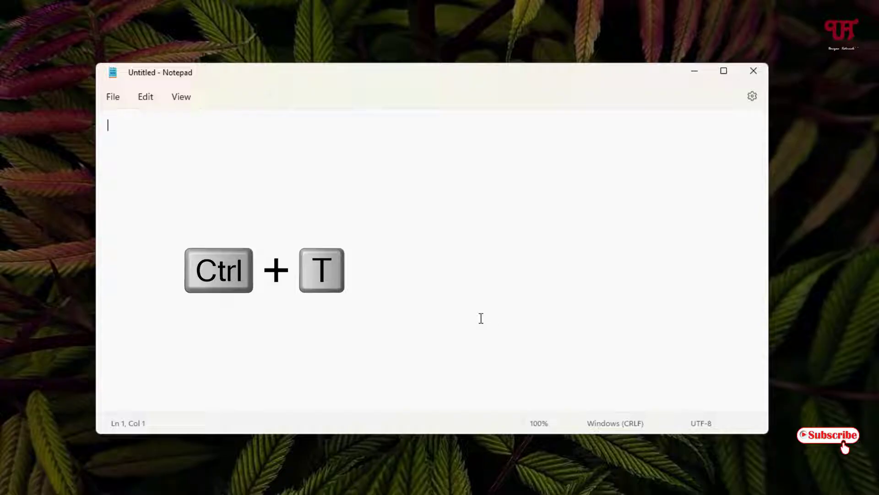
pyautogui.write('make')
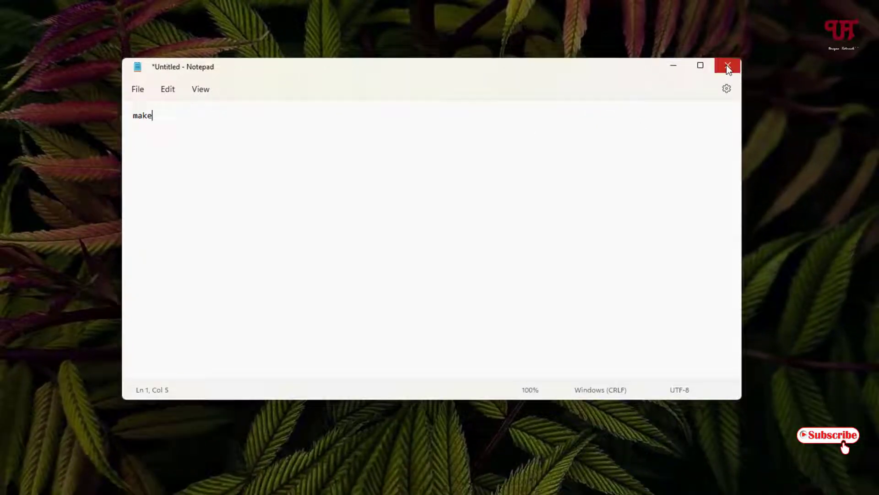
pyautogui.click(754, 71)
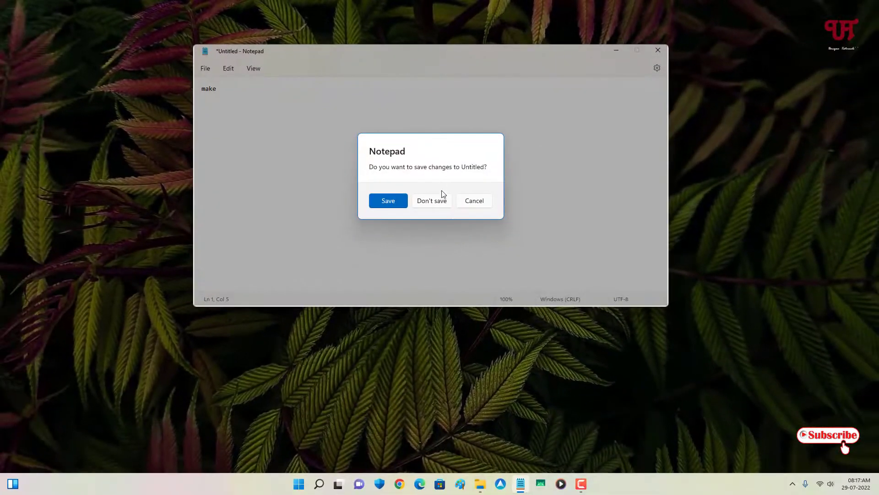
pyautogui.click(432, 200)
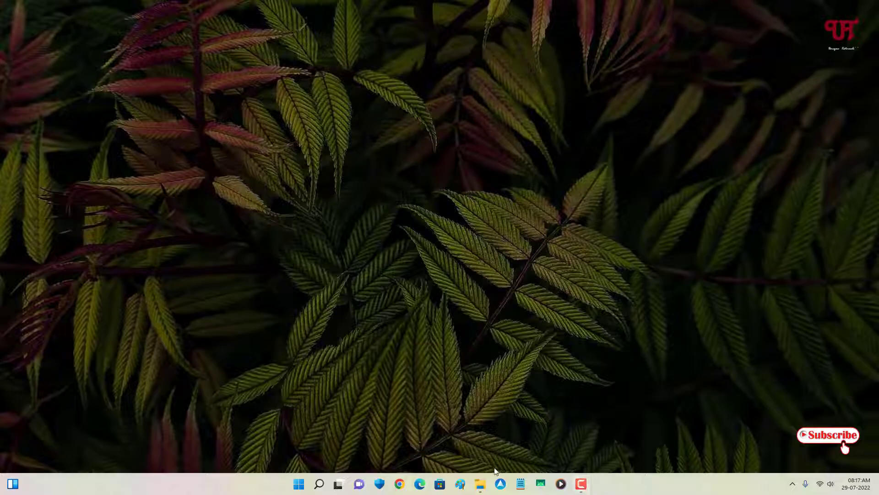
# Step: Restore QuickTextPaste and quit it with Options > Exit Program
pyautogui.click(520, 483)
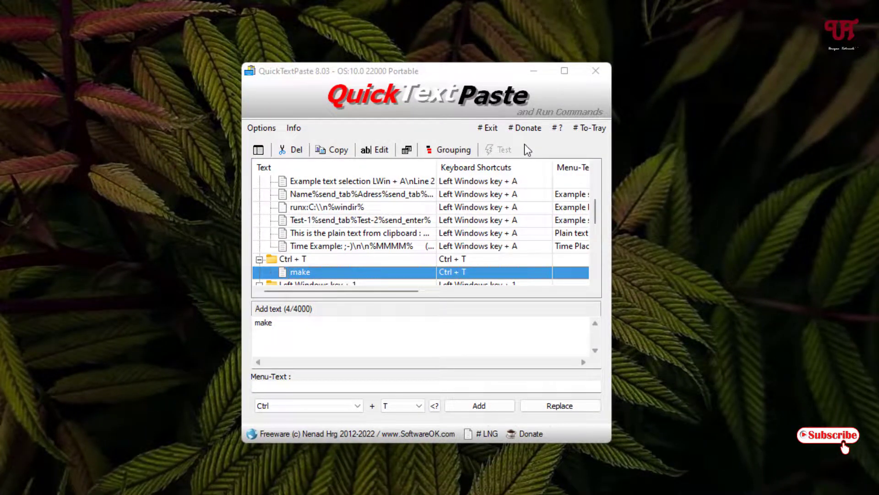
pyautogui.click(256, 128)
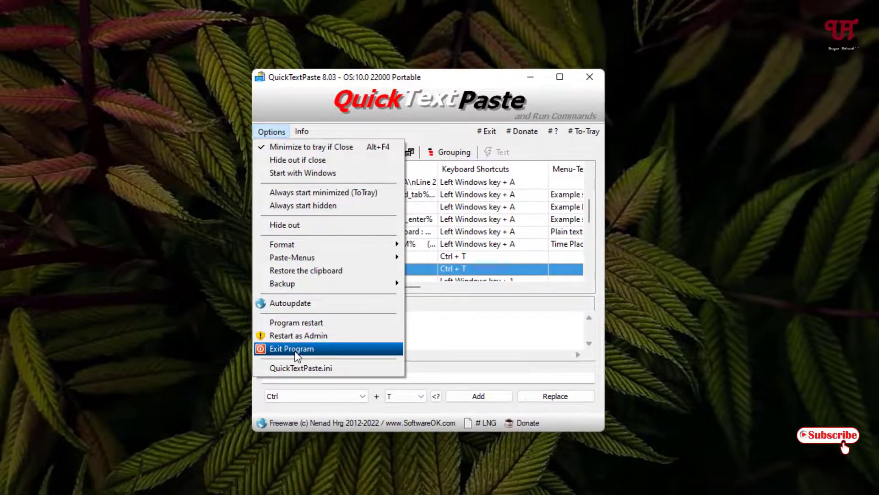
pyautogui.click(288, 356)
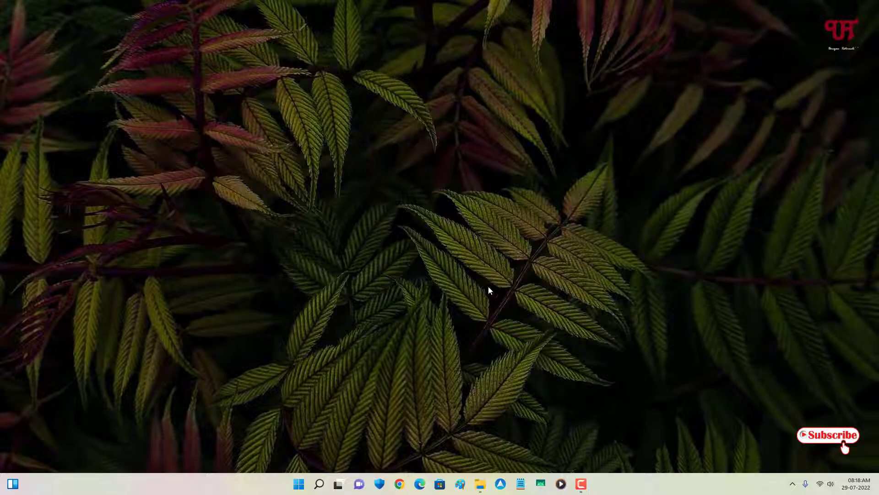